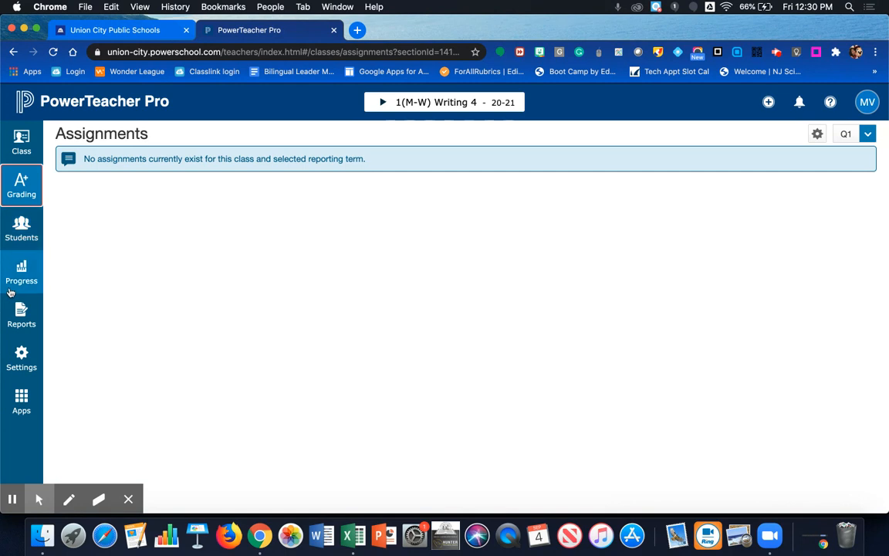
# Open the Traditional Grade Calculations settings and look over the listed classes
pyautogui.click(20, 359)
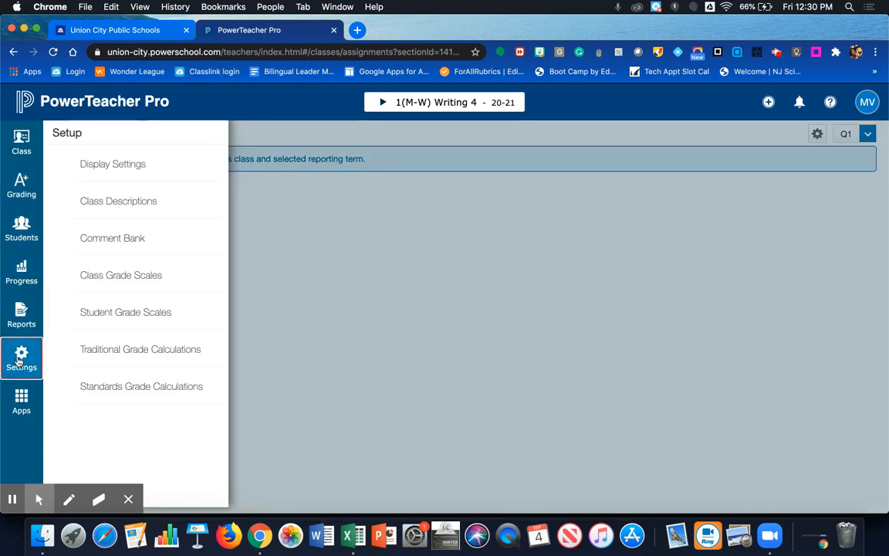
pyautogui.click(115, 353)
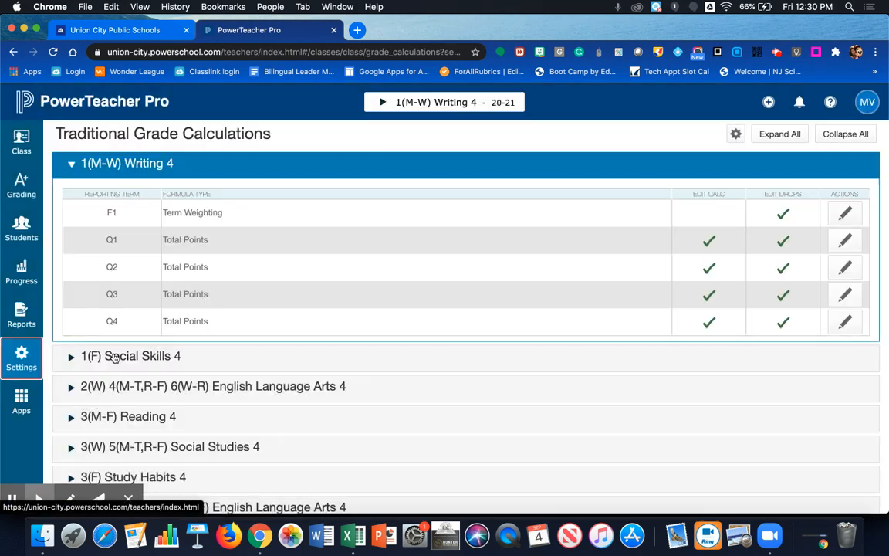
pyautogui.scroll(-1, 187, 310)
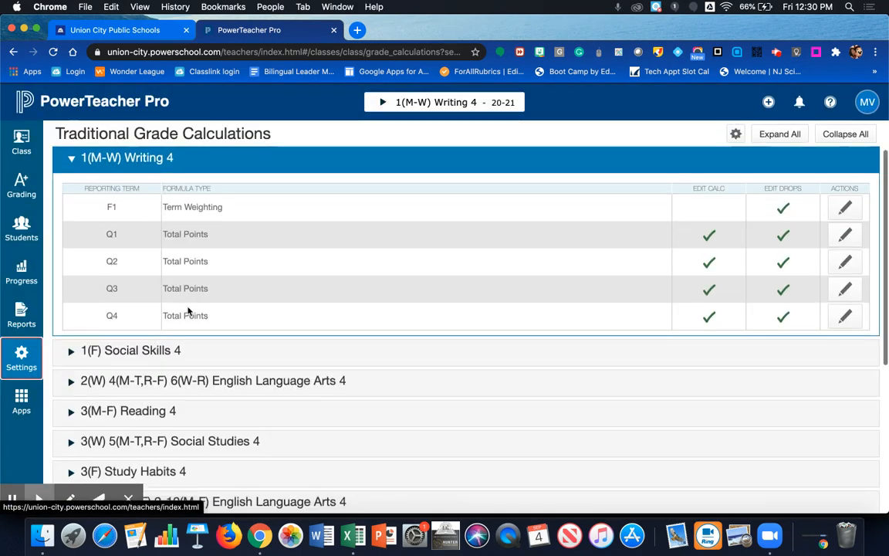
pyautogui.scroll(-5, 188, 310)
pyautogui.scroll(5, 188, 311)
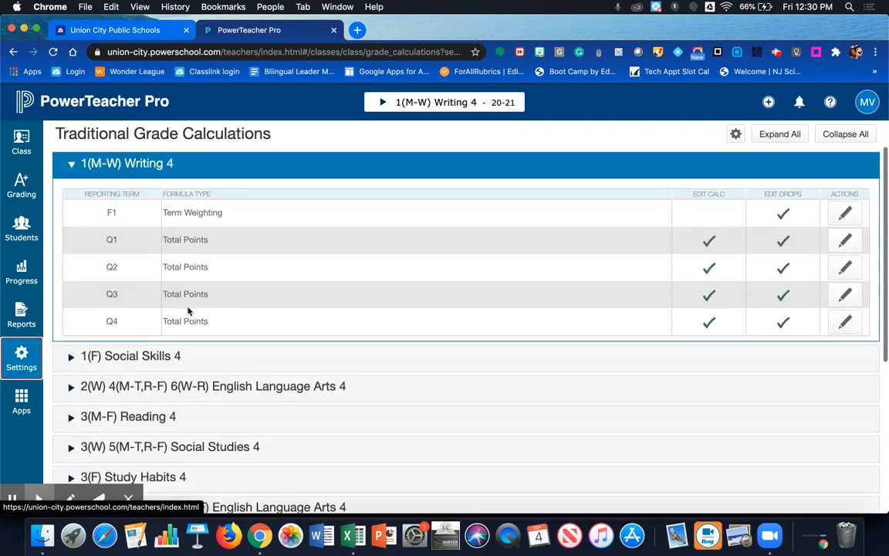
# Collapse the 1(M-W) Writing 4 class and expand 2(W) 4(M-T,R-F) 6(W-R) English Language Arts 4
pyautogui.click(71, 167)
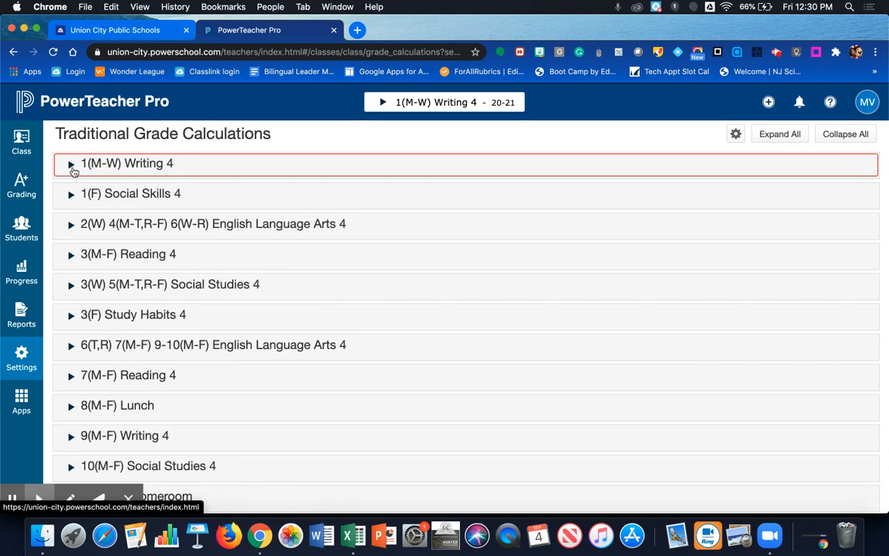
pyautogui.scroll(-3, 367, 240)
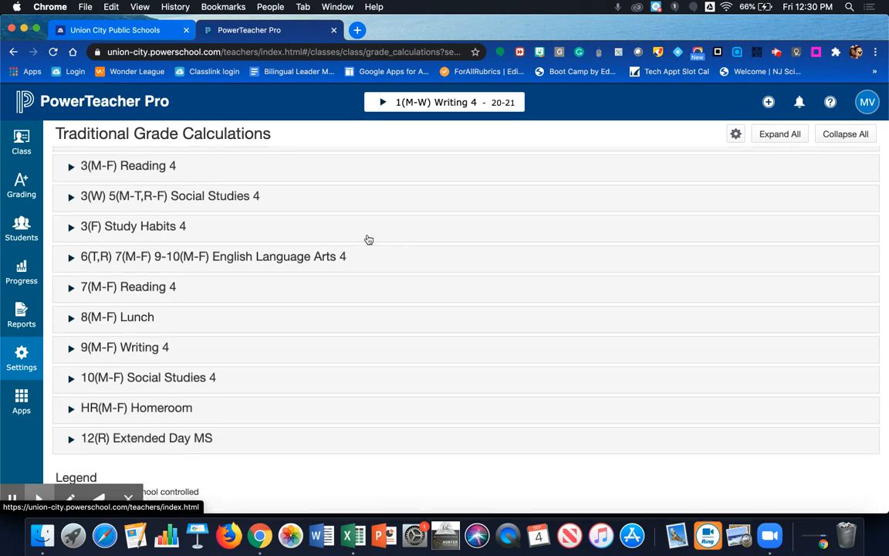
pyautogui.scroll(3, 368, 240)
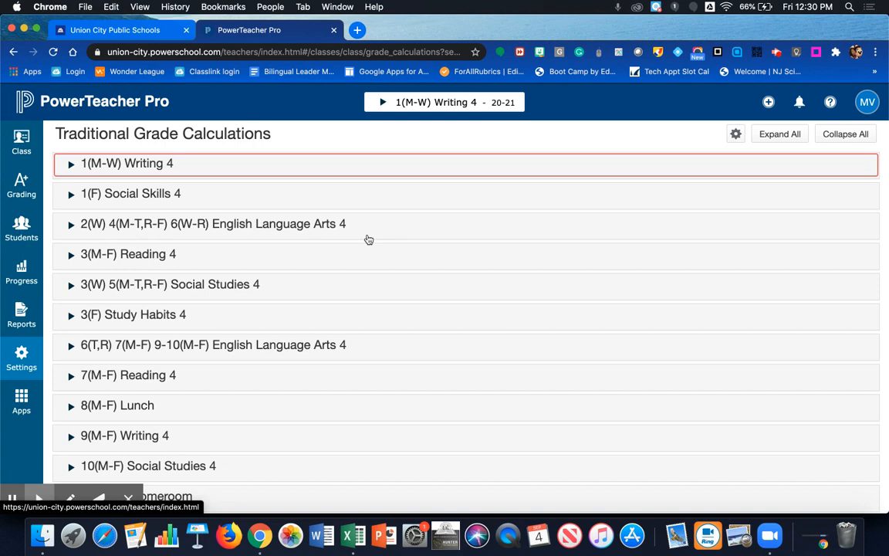
pyautogui.click(266, 225)
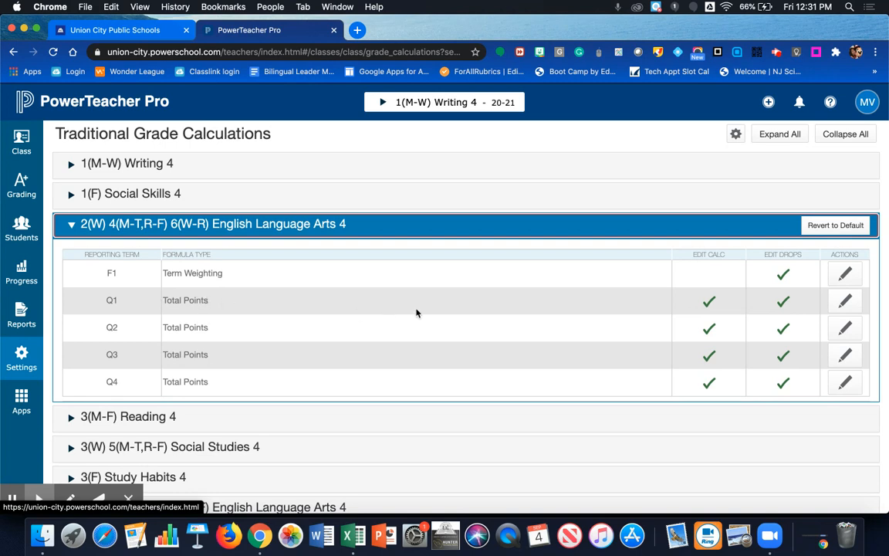
# In the Q1 formula of the expanded English Language Arts 4 class, set Category Weighting for Test with weight 40 and add a second row
pyautogui.click(845, 302)
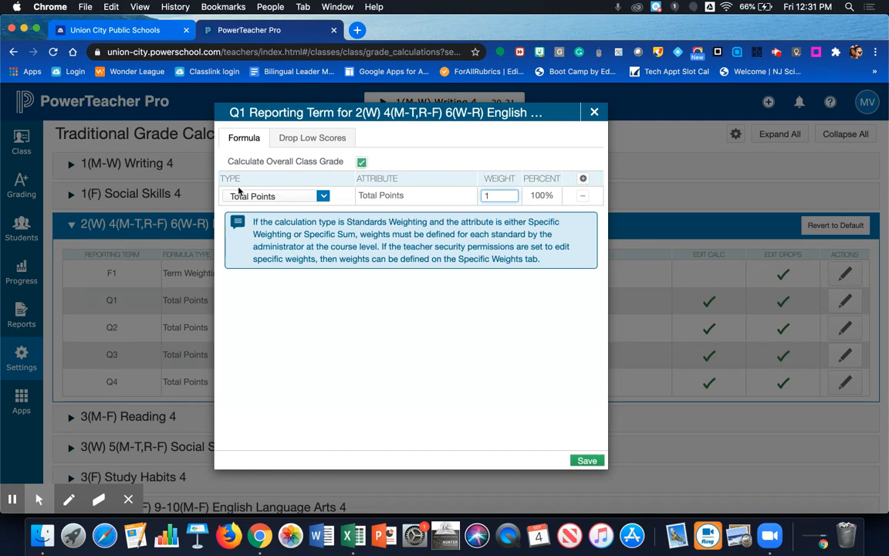
pyautogui.click(324, 196)
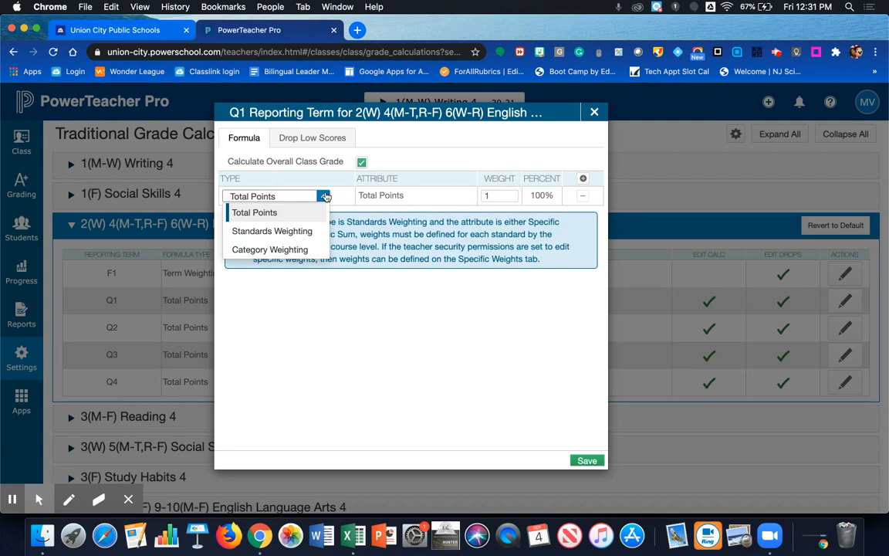
pyautogui.click(305, 251)
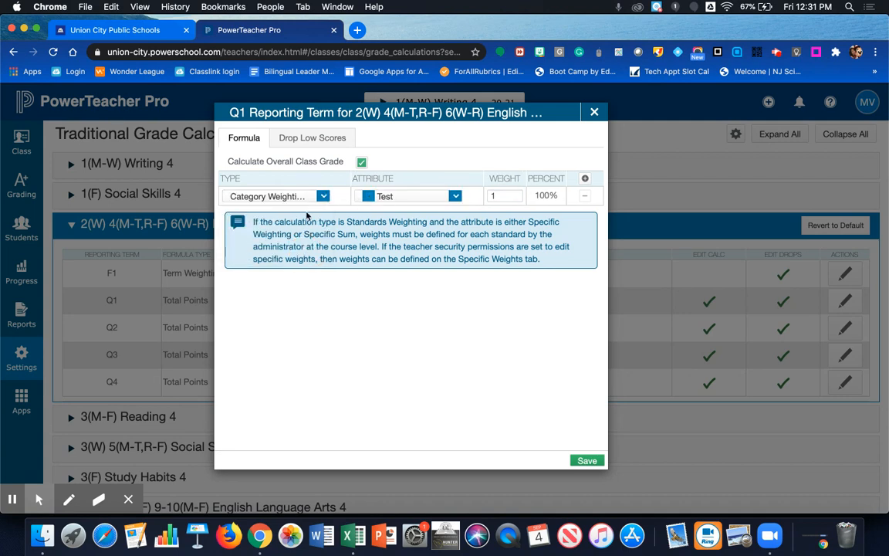
pyautogui.click(456, 197)
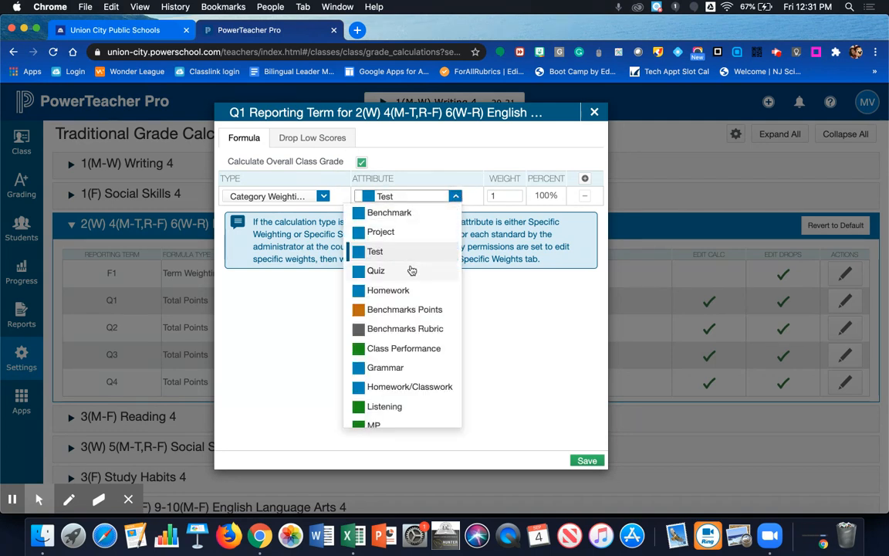
pyautogui.scroll(-3, 410, 267)
pyautogui.scroll(3, 410, 268)
pyautogui.click(403, 251)
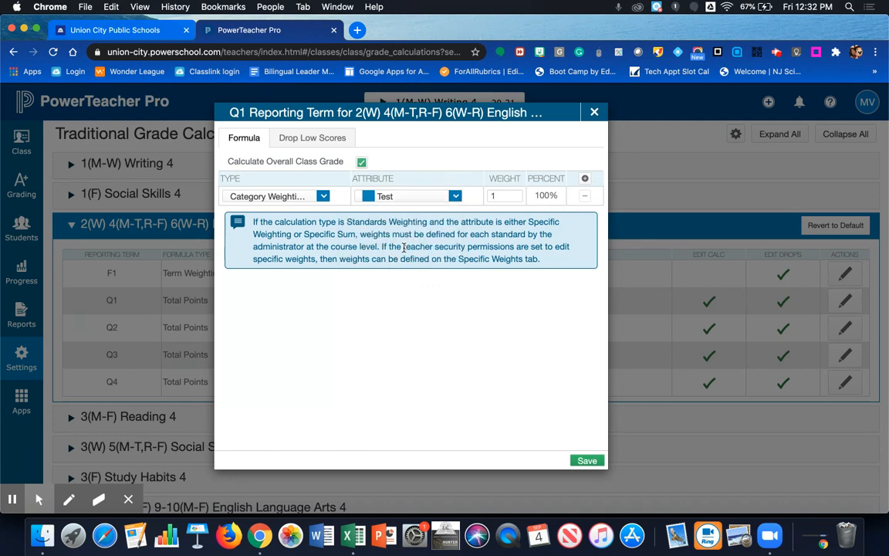
pyautogui.click(510, 194)
pyautogui.press('BackSpace')
pyautogui.write('40')
pyautogui.click(585, 179)
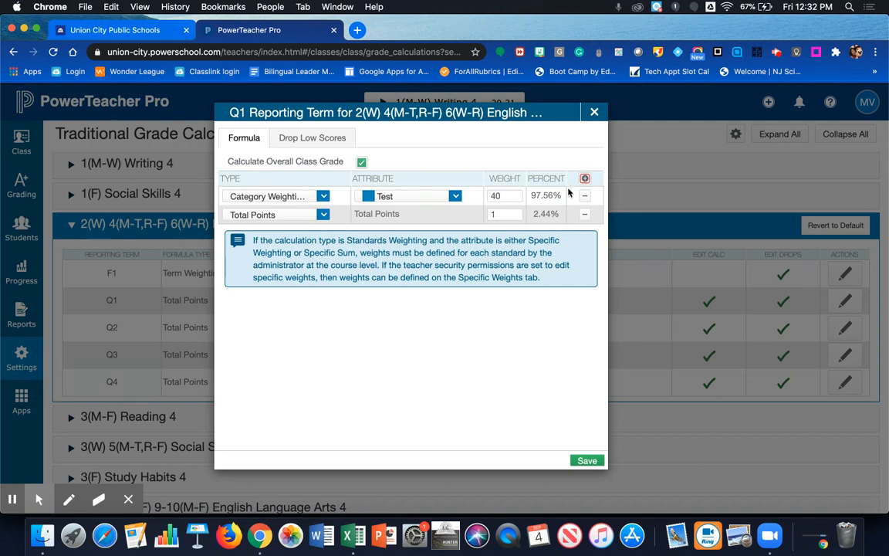
pyautogui.click(585, 178)
pyautogui.click(585, 178)
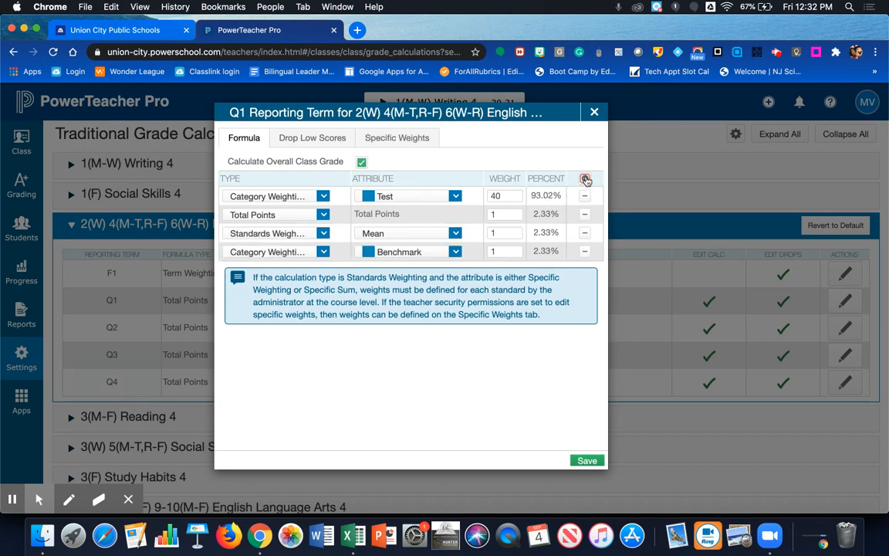
pyautogui.click(585, 178)
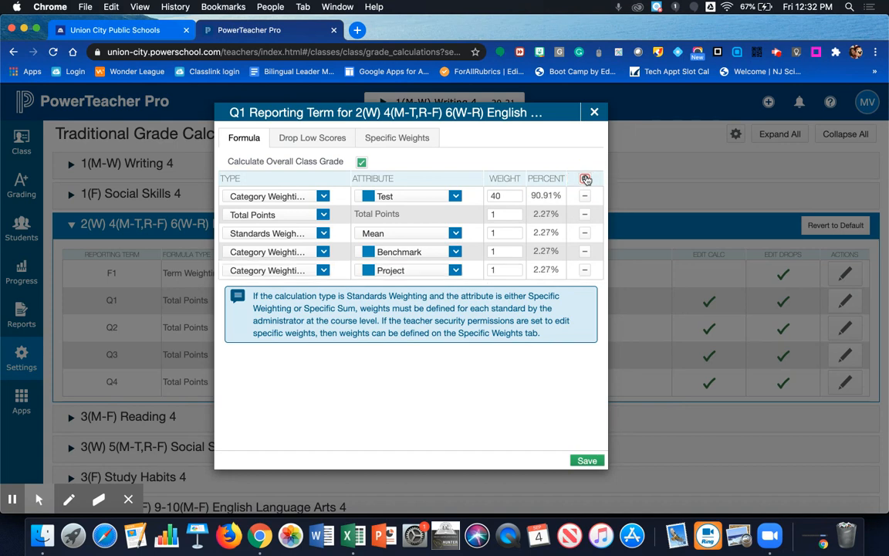
pyautogui.click(585, 272)
pyautogui.click(585, 255)
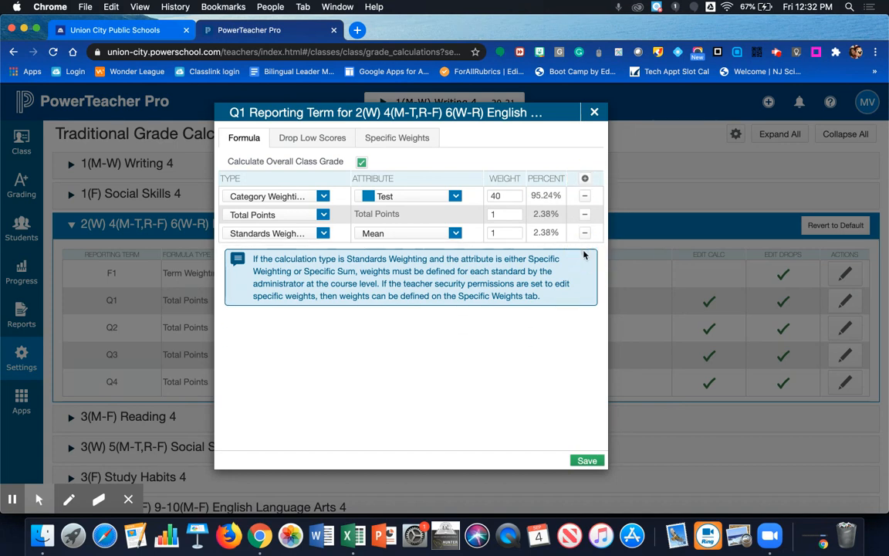
pyautogui.click(585, 234)
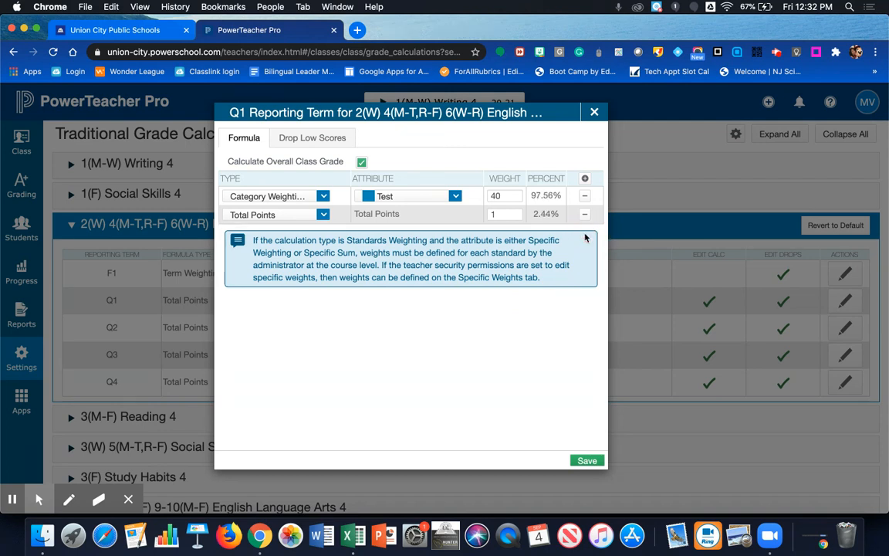
# Set the second formula row to Category Weighting with the Benchmark category and a weight of 20
pyautogui.click(292, 219)
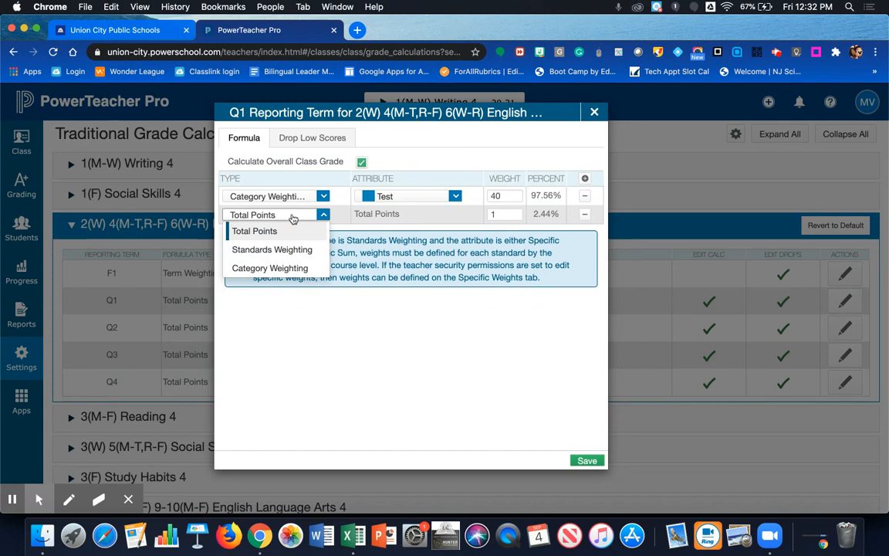
pyautogui.click(292, 268)
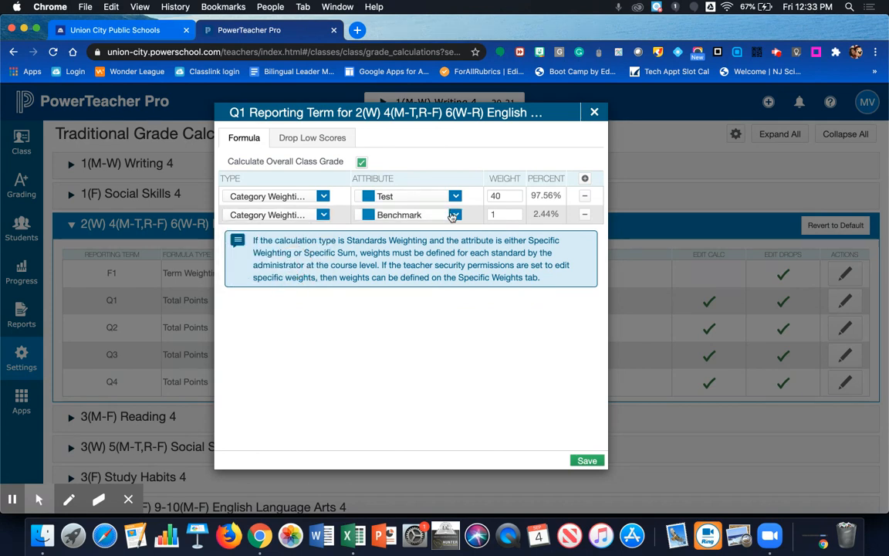
pyautogui.click(455, 216)
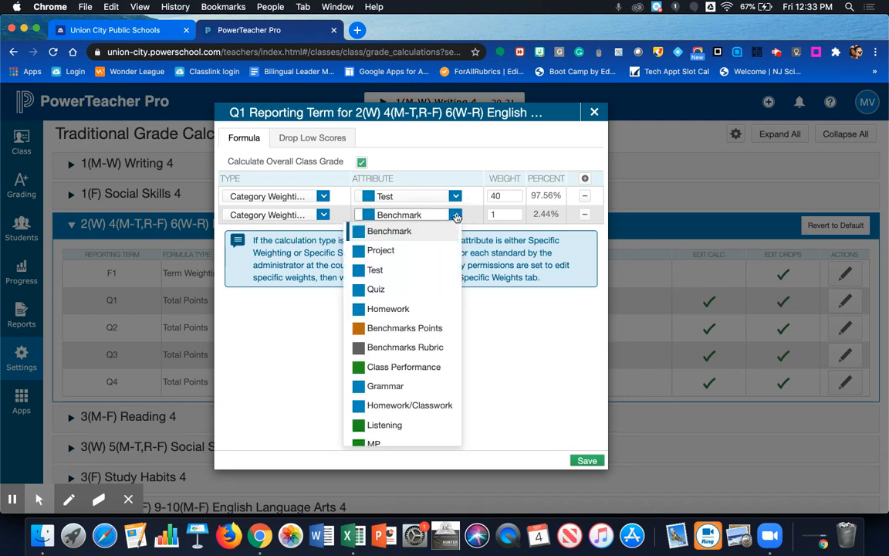
pyautogui.click(457, 216)
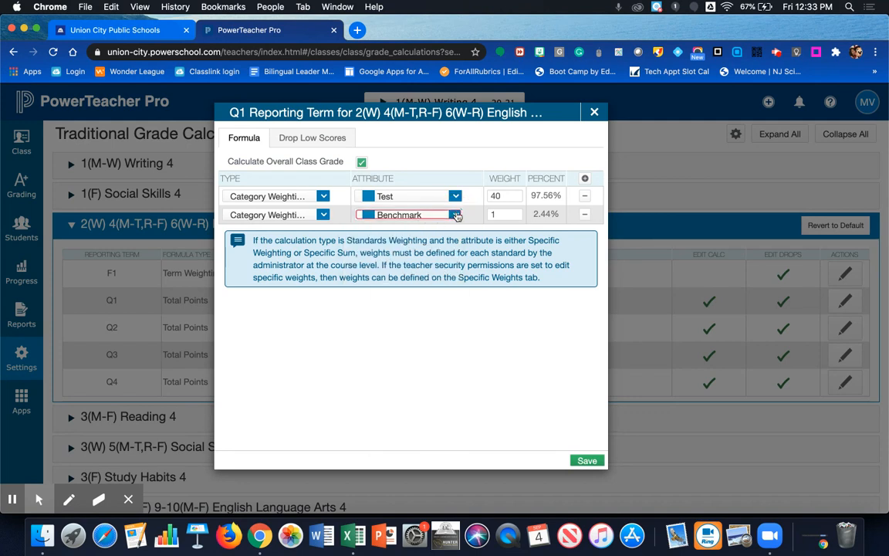
pyautogui.click(512, 215)
pyautogui.press('BackSpace')
pyautogui.write('20')
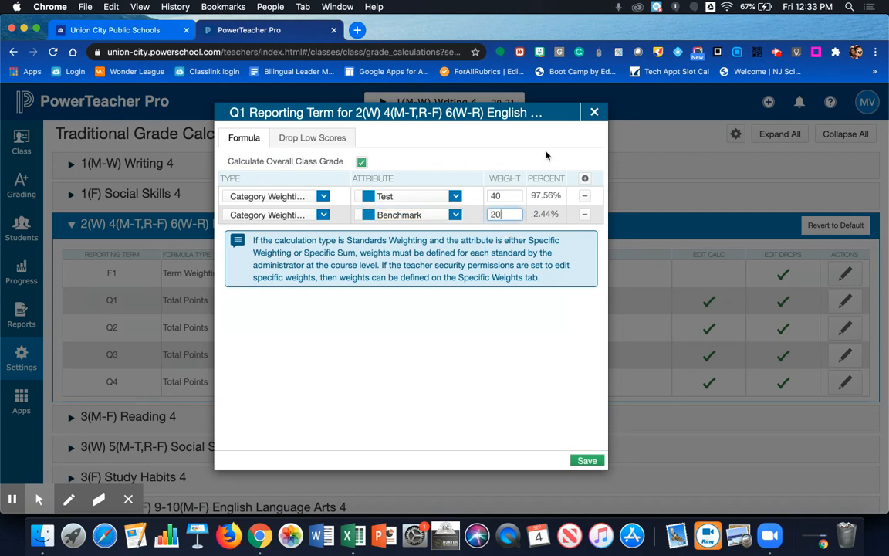
# Add a third Category Weighting row for Project with a weight of 40 and save the Q1 formula
pyautogui.click(586, 180)
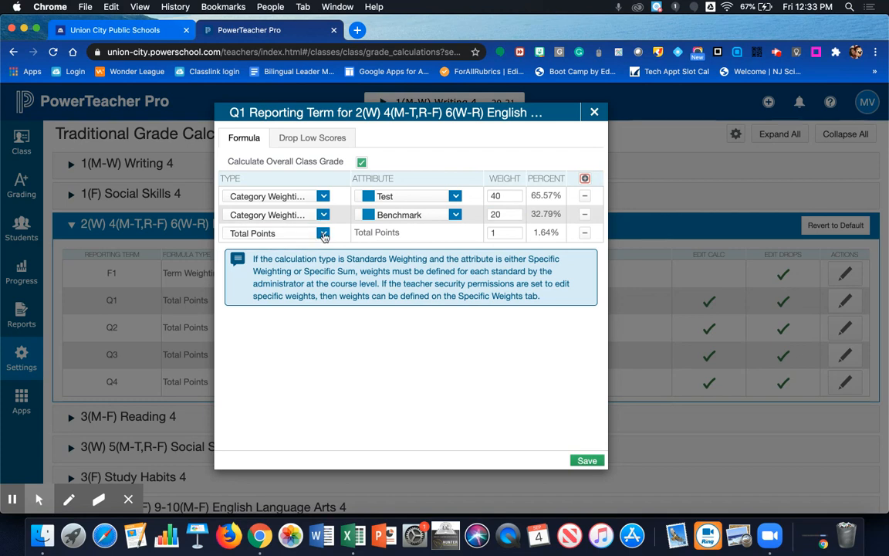
pyautogui.click(323, 234)
pyautogui.click(288, 285)
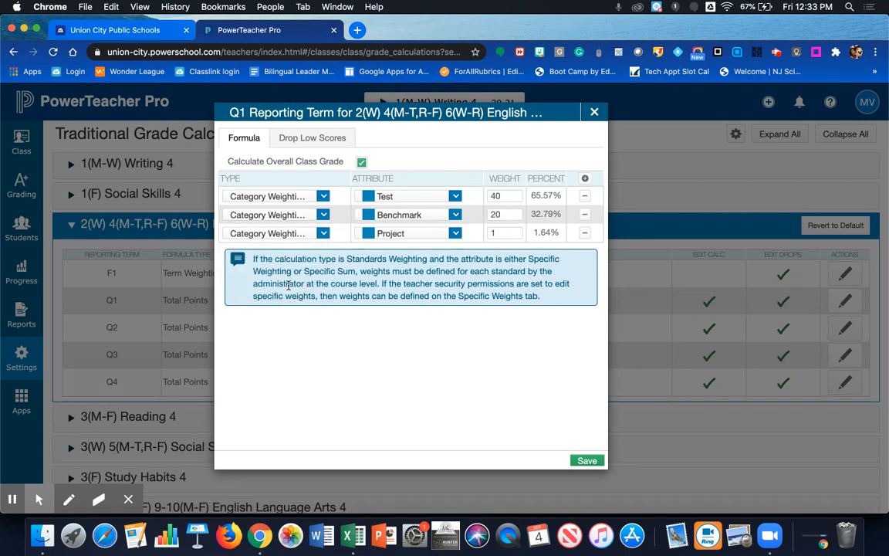
pyautogui.click(422, 233)
pyautogui.click(423, 233)
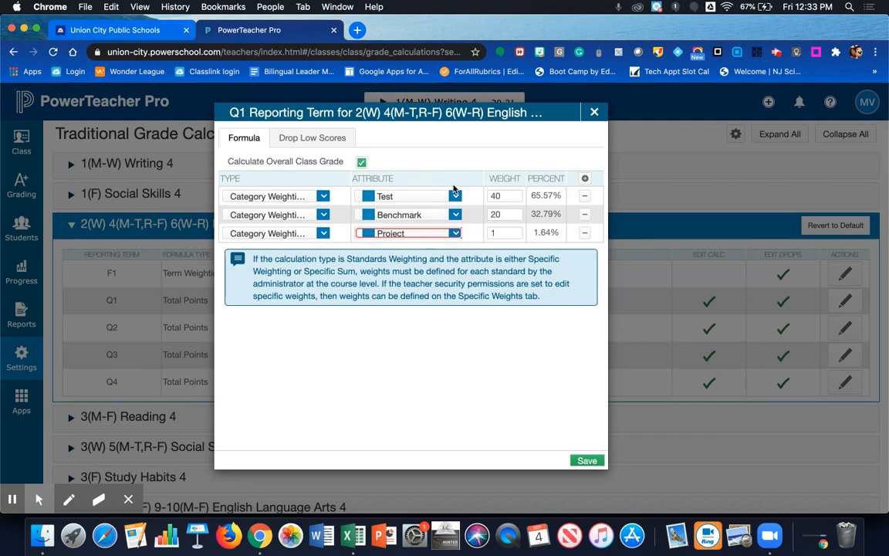
pyautogui.click(497, 233)
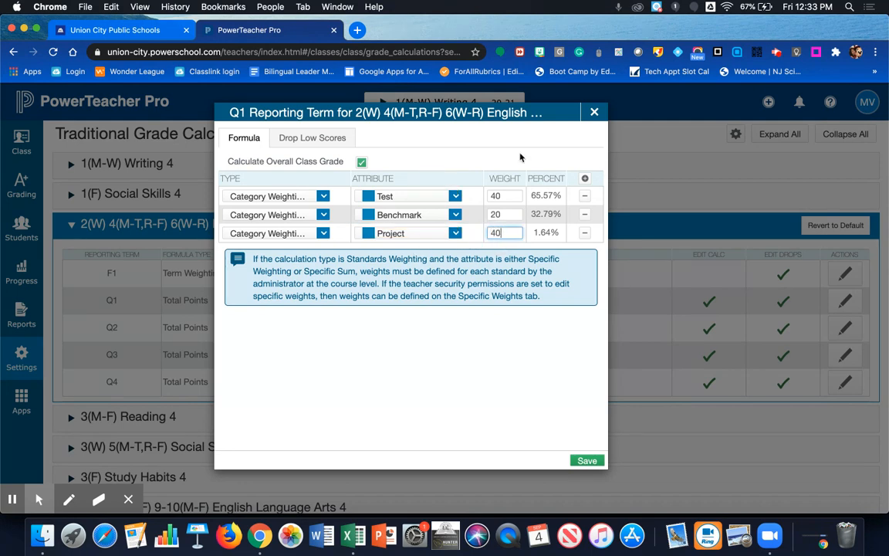
pyautogui.write('40')
pyautogui.click(587, 460)
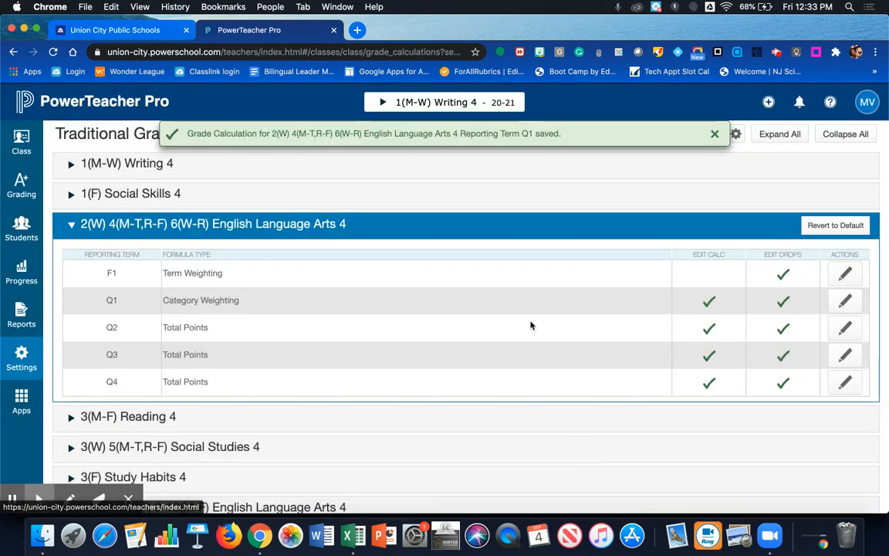
# Reopen the Q1 formula to check the percentage of each category, and save it again
pyautogui.click(846, 302)
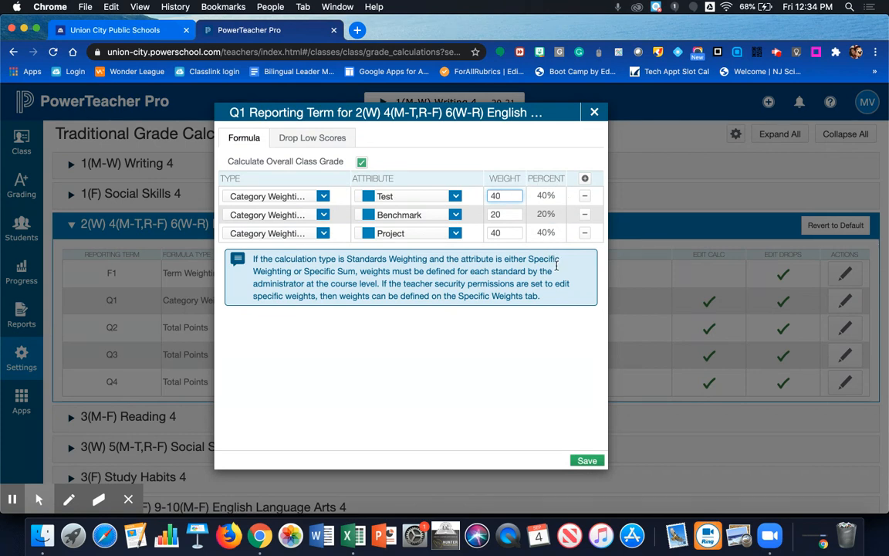
pyautogui.click(591, 461)
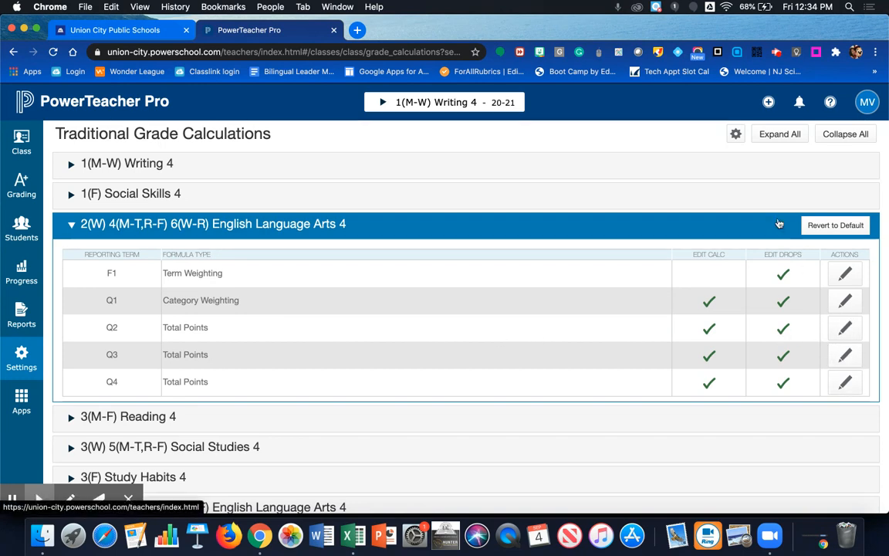
# Start a grade calculation copy within a class, from Q1 (Category Weighting) of 2(W) 4(M-T,R-F) 6(W-R) English Language Arts 4
pyautogui.click(737, 136)
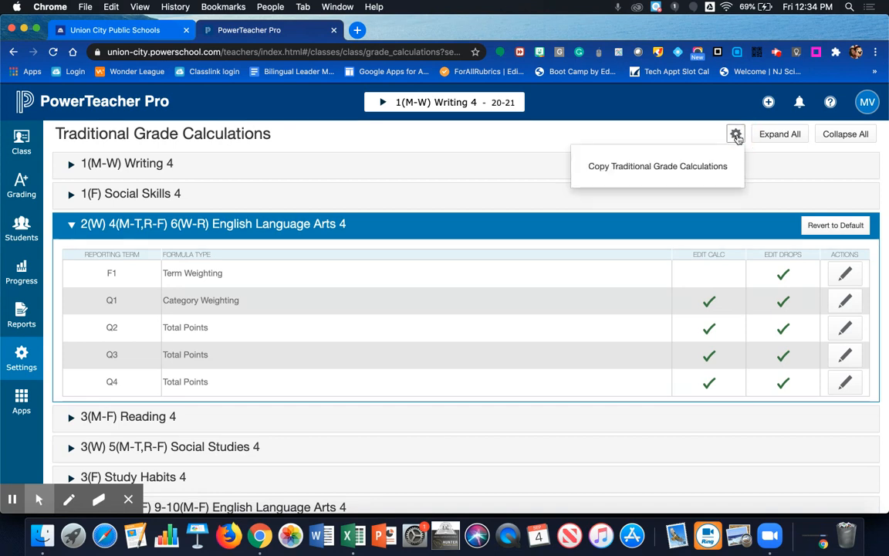
pyautogui.click(671, 171)
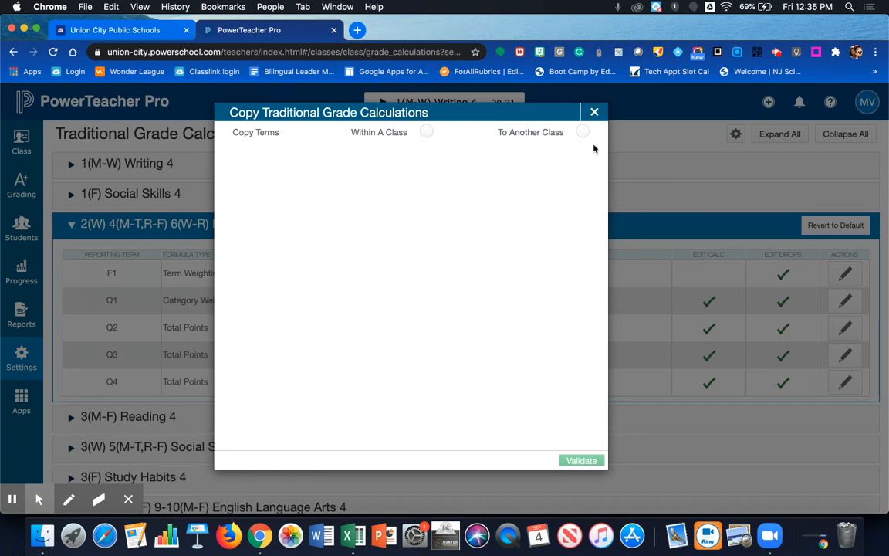
pyautogui.click(429, 135)
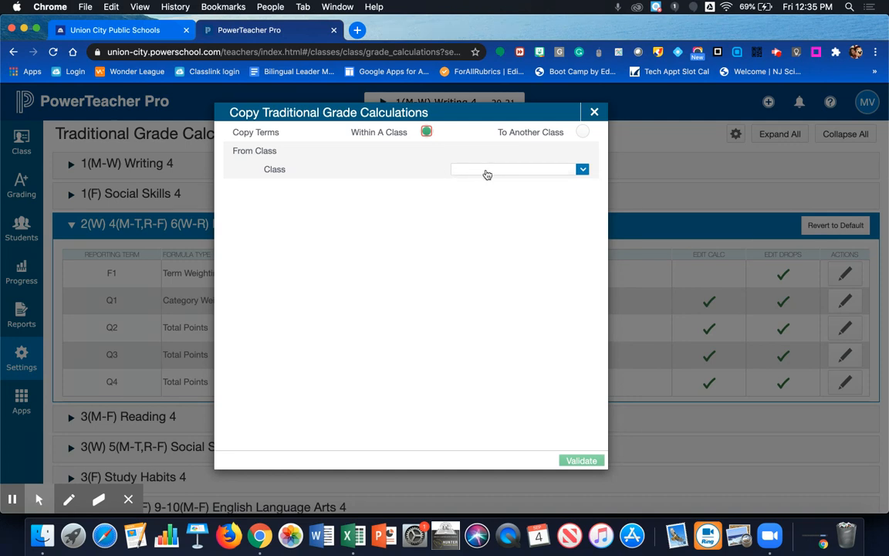
pyautogui.click(487, 172)
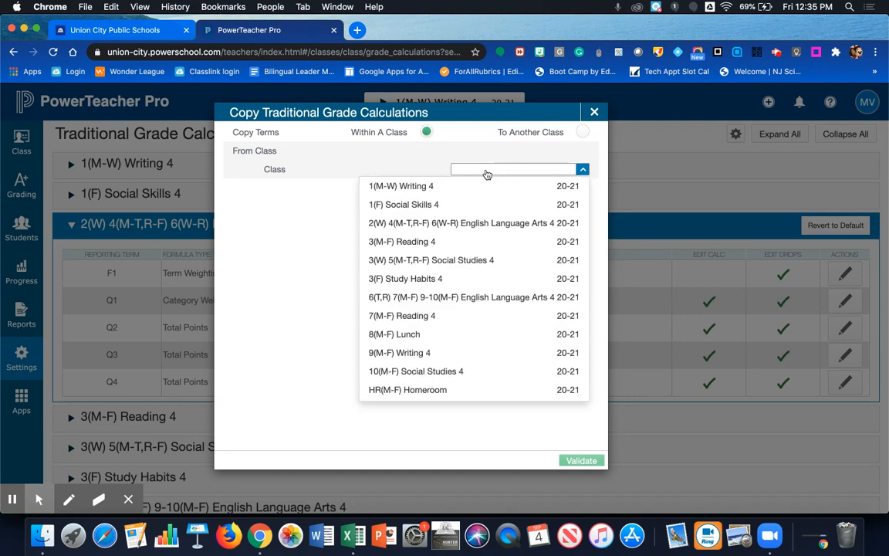
pyautogui.click(494, 223)
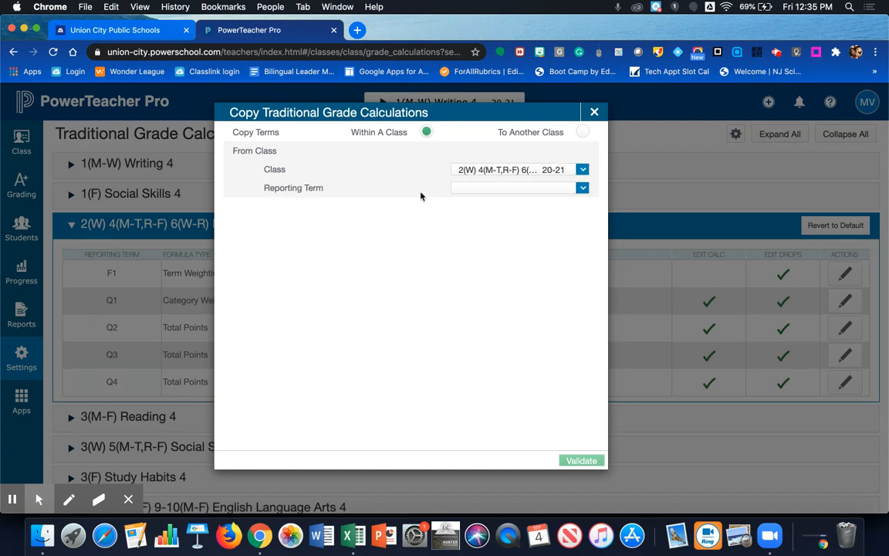
pyautogui.click(499, 190)
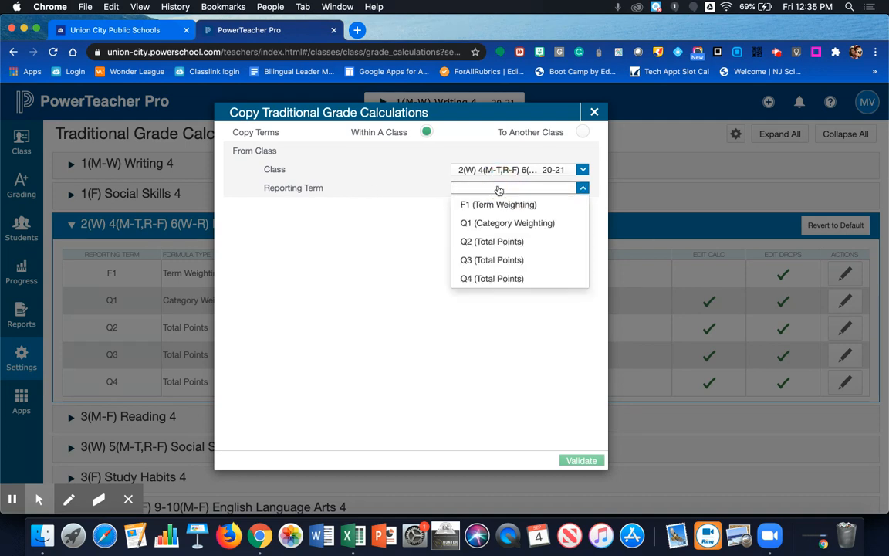
pyautogui.click(502, 229)
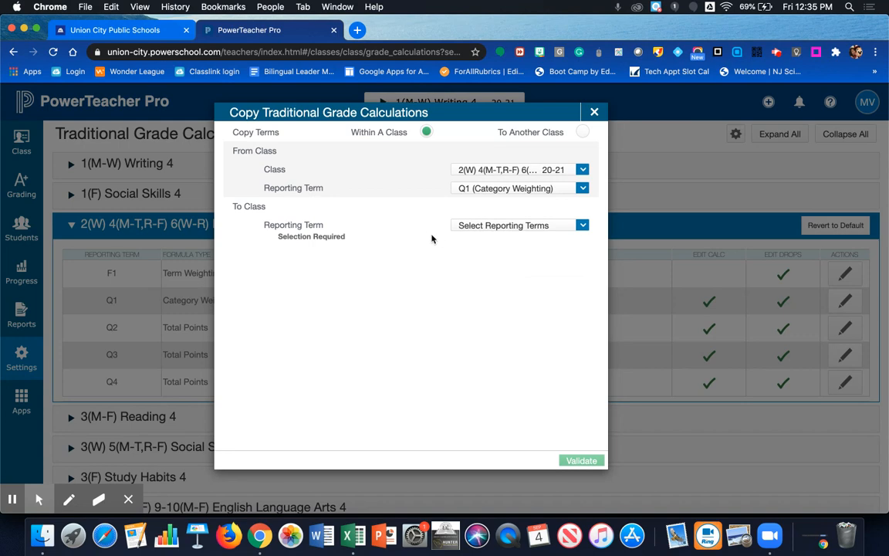
# Choose Q2, Q3 and Q4 as the target reporting terms, validate the selection and copy the Q1 calculation to them
pyautogui.click(538, 226)
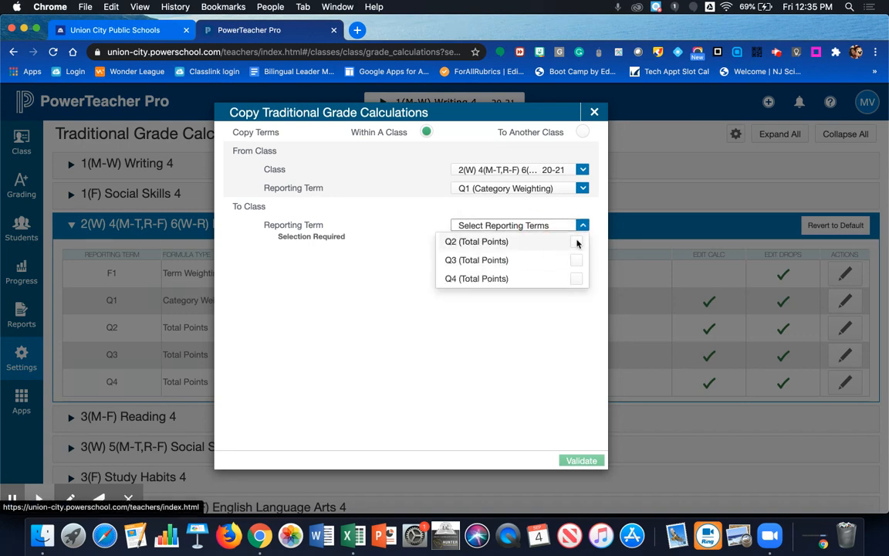
pyautogui.click(578, 242)
pyautogui.click(576, 260)
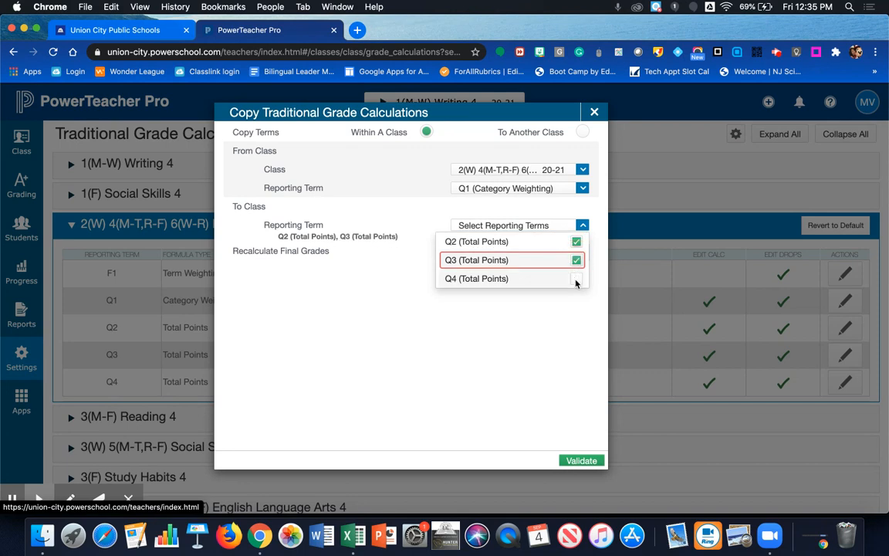
pyautogui.click(577, 278)
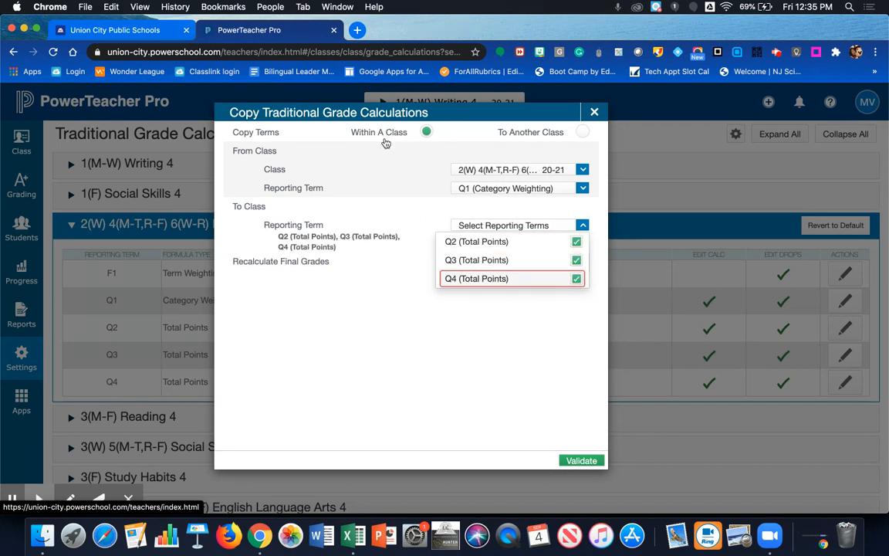
pyautogui.click(583, 461)
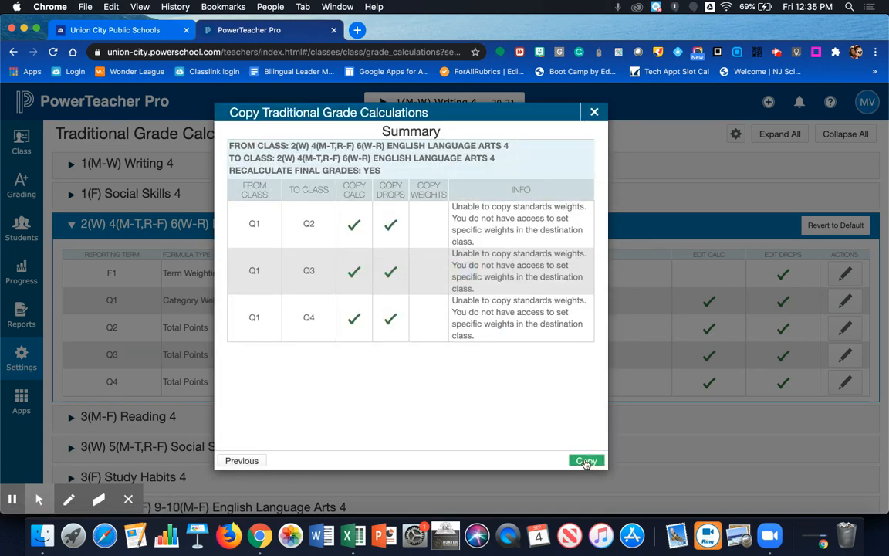
pyautogui.click(587, 461)
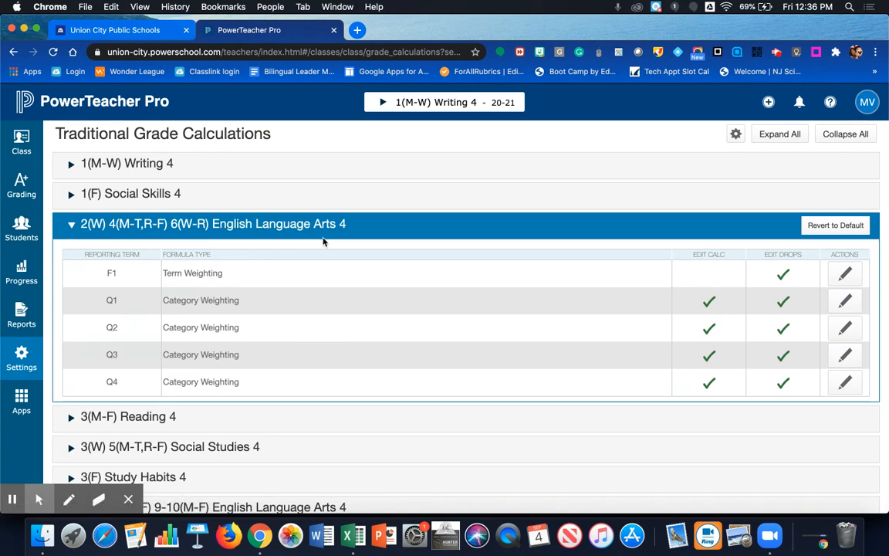
# Check the category weights in the Q2 and Q3 formulas of the 2(W) 4(M-T,R-F) 6(W-R) English Language Arts 4 class
pyautogui.click(847, 328)
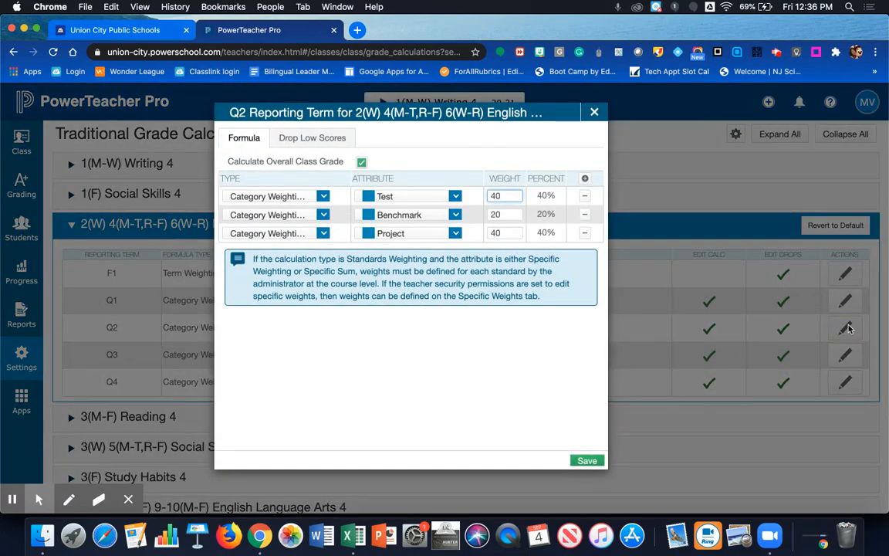
pyautogui.click(595, 115)
pyautogui.click(846, 354)
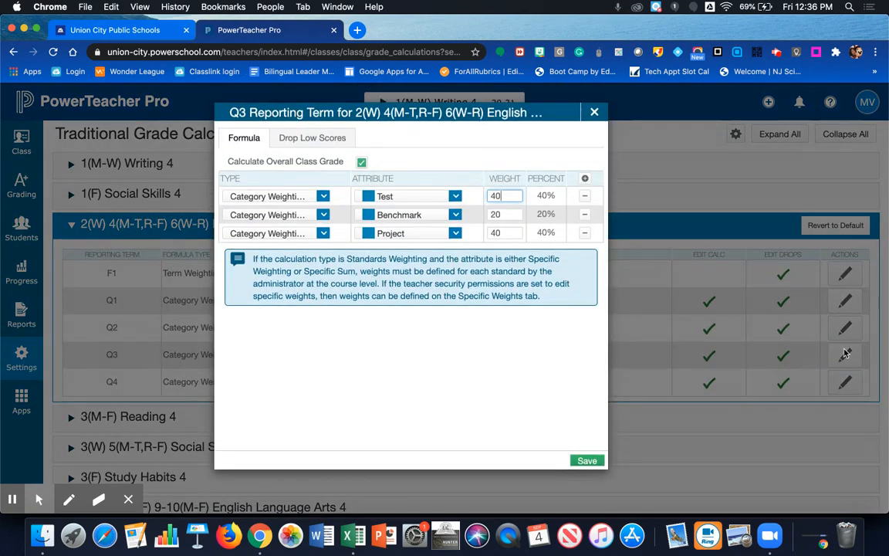
pyautogui.click(595, 115)
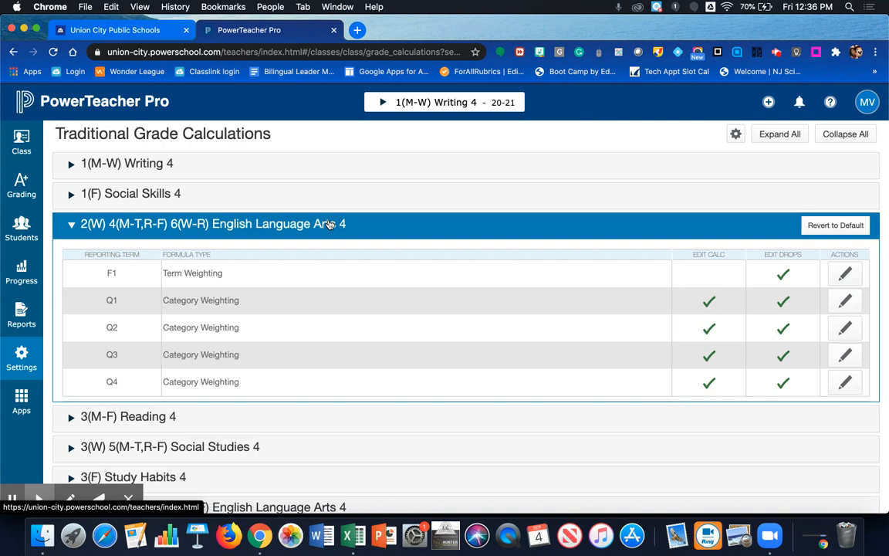
# Start a grade calculation copy to another class, with 2(W) 4(M-T,R-F) 6(W-R) English Language Arts 4 as the source class
pyautogui.scroll(-3, 334, 234)
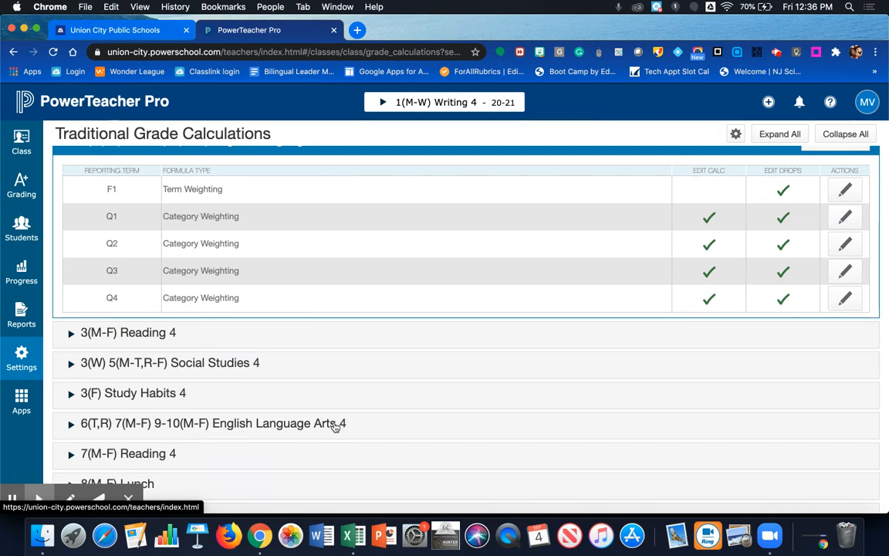
pyautogui.click(735, 135)
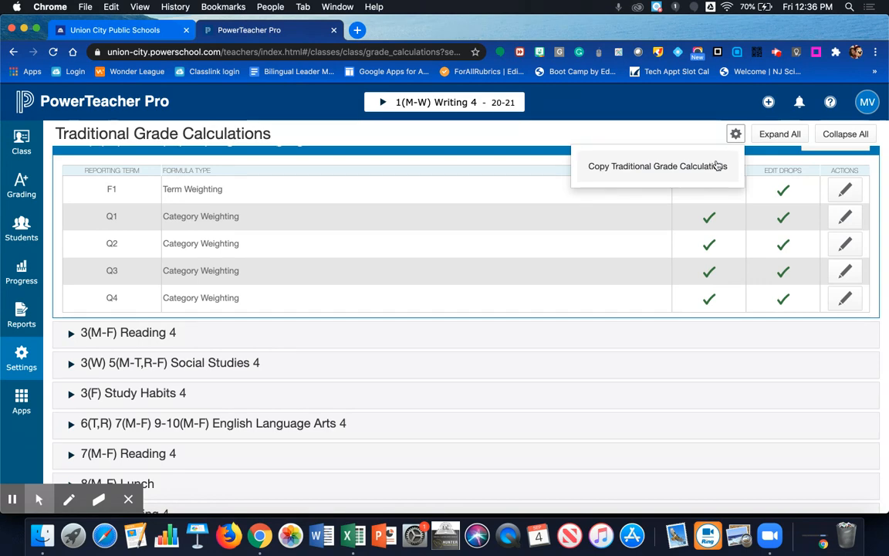
pyautogui.click(621, 169)
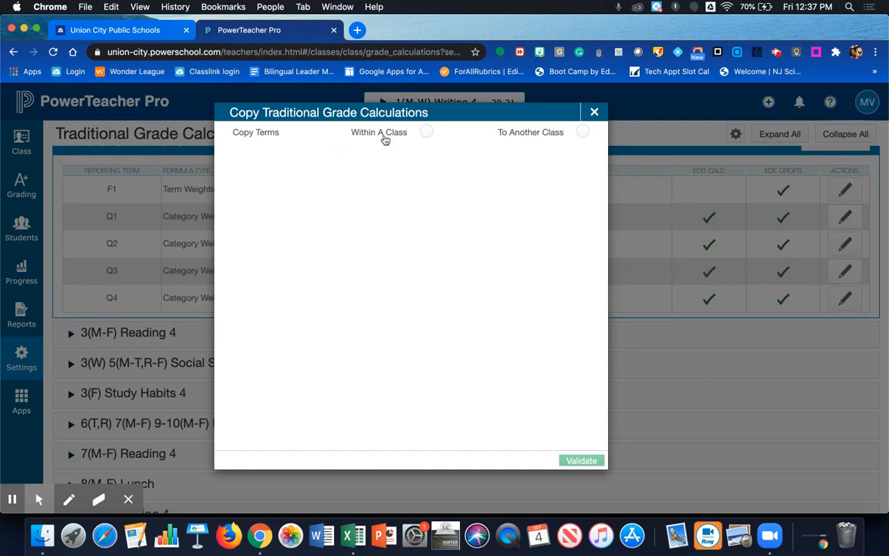
pyautogui.click(582, 132)
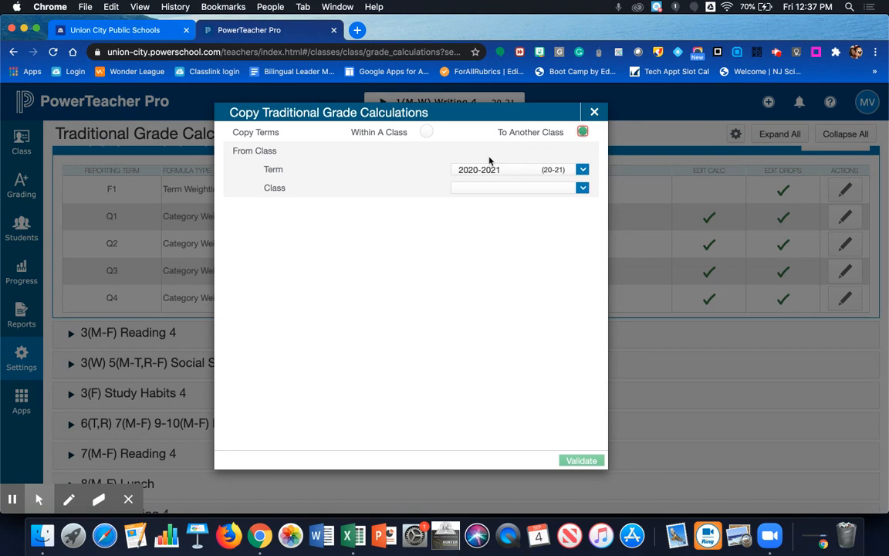
pyautogui.click(511, 189)
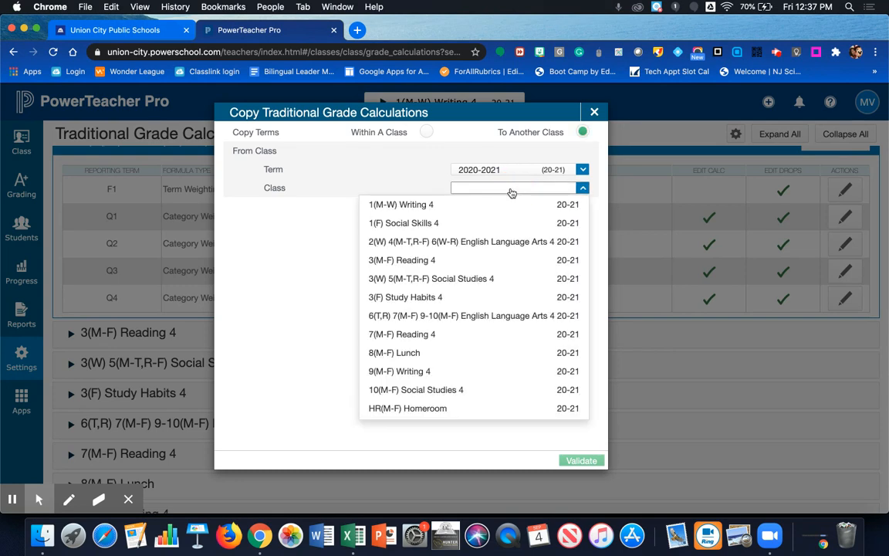
pyautogui.click(498, 243)
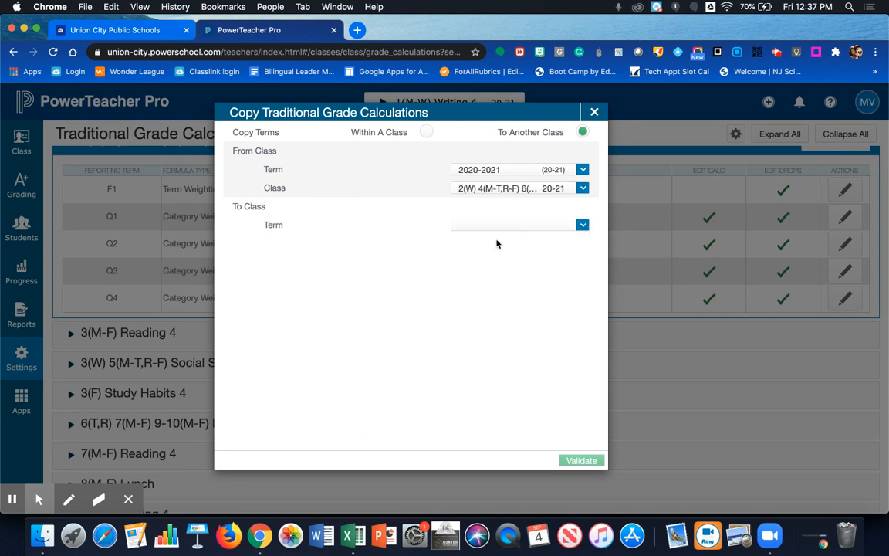
# Set the target to term 2020-2021 and class 6(T,R) 7(M-F) 9-10(M-F) English Language Arts 4, then validate and copy the calculations
pyautogui.click(515, 227)
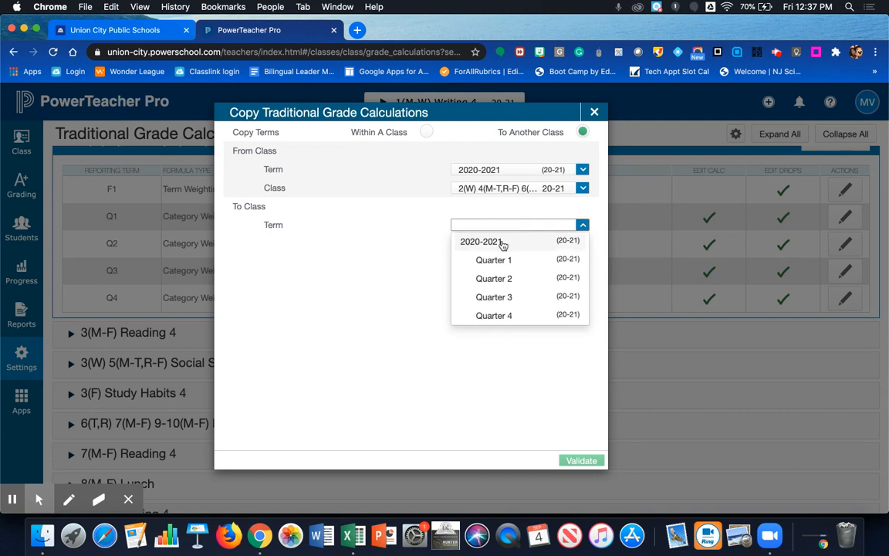
pyautogui.click(492, 244)
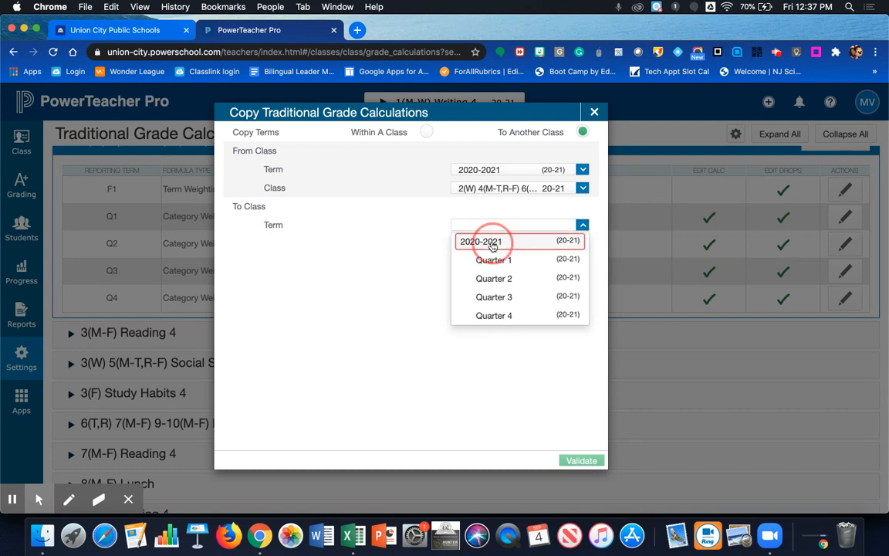
pyautogui.click(493, 244)
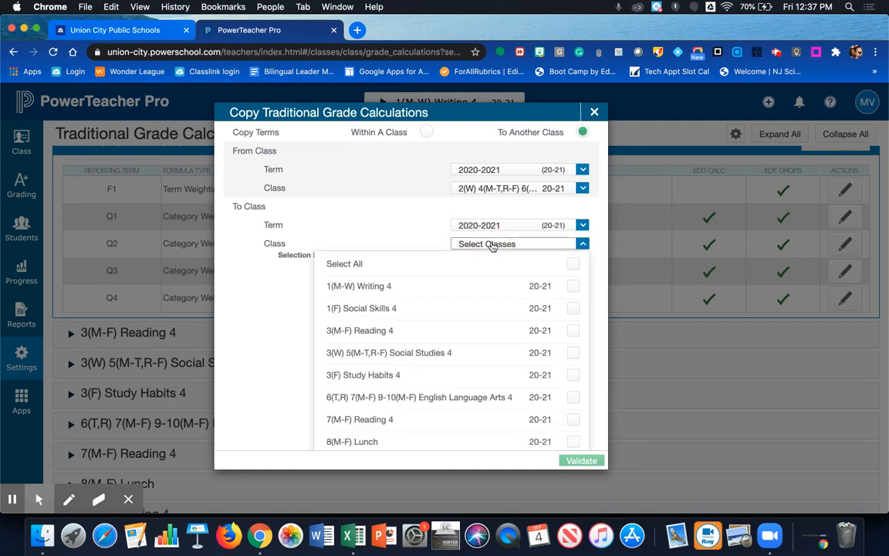
pyautogui.click(573, 397)
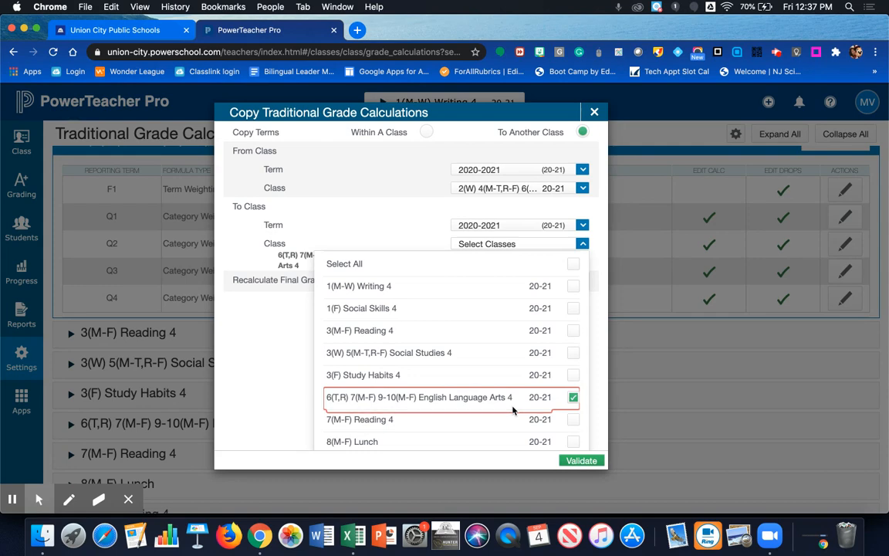
pyautogui.click(581, 460)
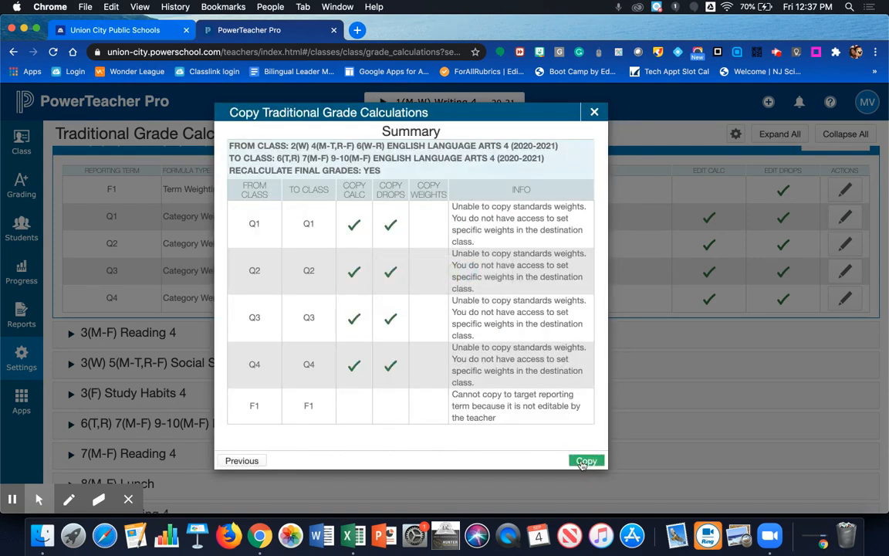
pyautogui.click(584, 461)
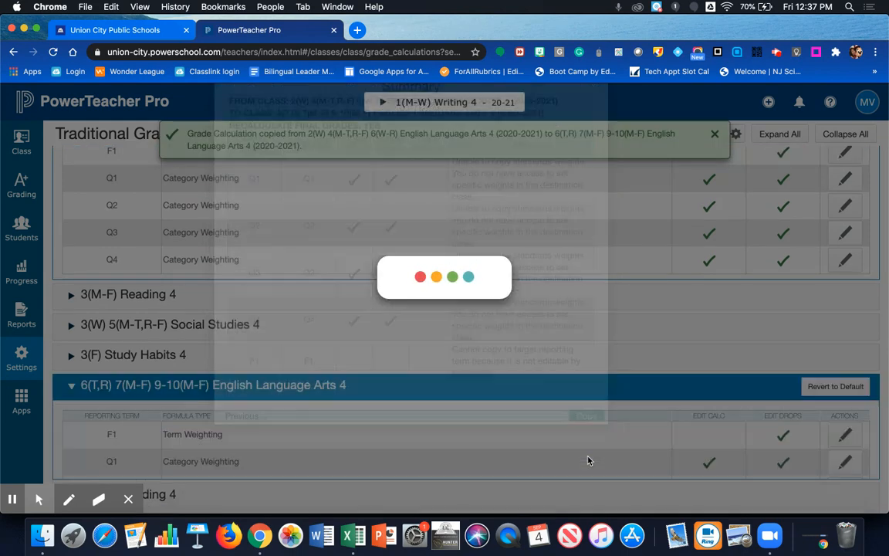
# Check the category weights in the Q1 and Q2 formulas of the 6(T,R) 7(M-F) 9-10(M-F) English Language Arts 4 class
pyautogui.scroll(-4, 571, 380)
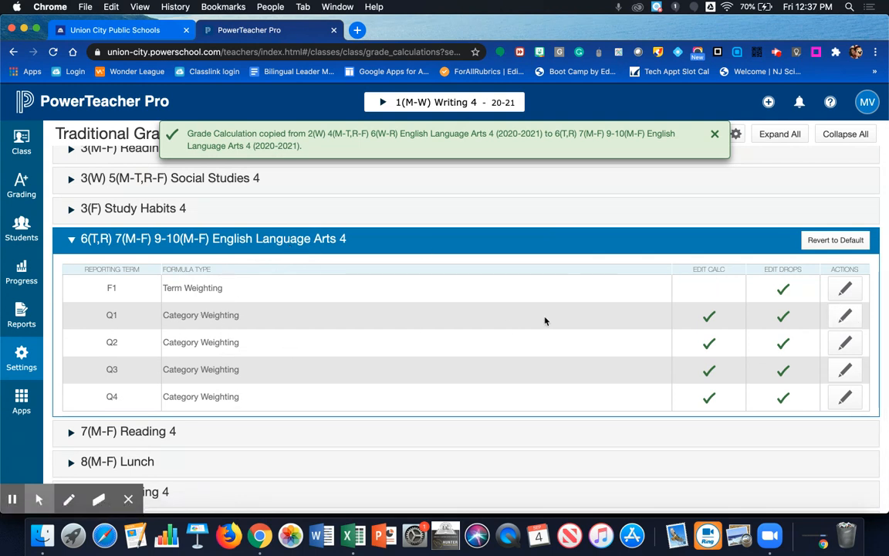
pyautogui.click(846, 317)
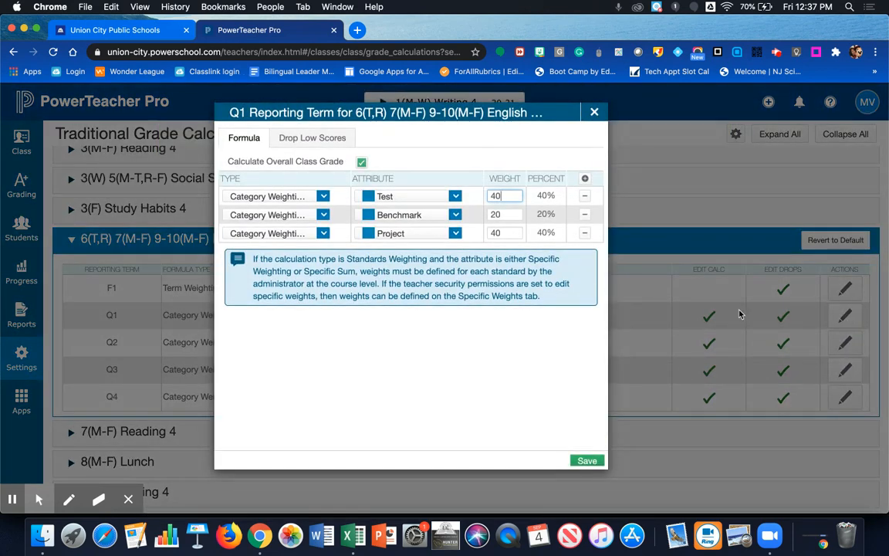
pyautogui.click(595, 113)
pyautogui.click(847, 343)
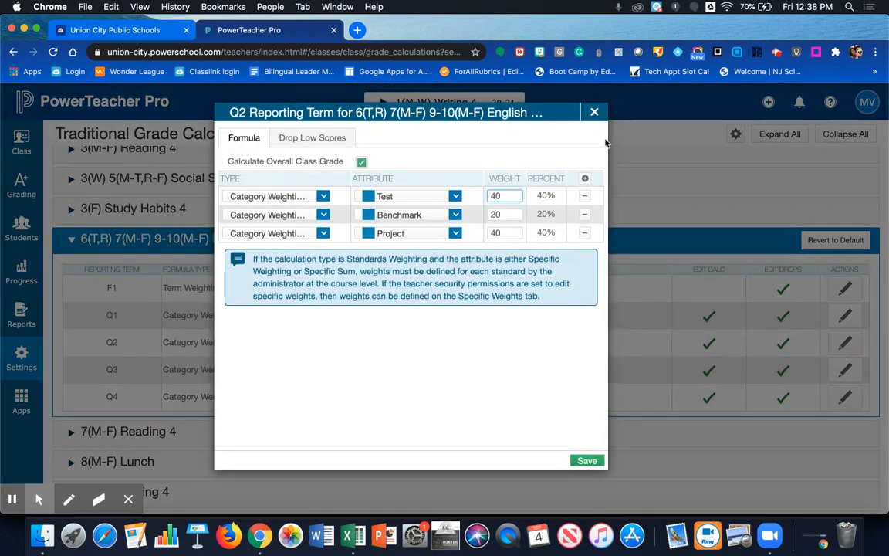
pyautogui.click(595, 112)
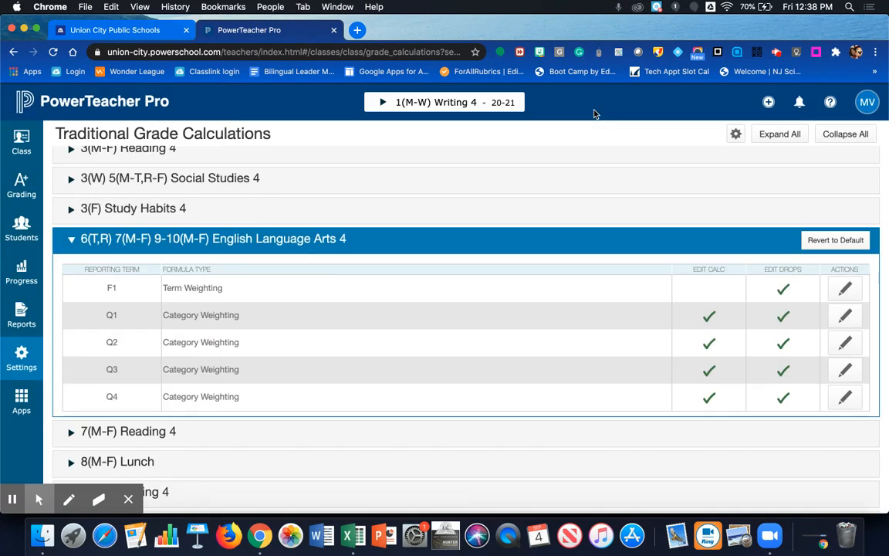